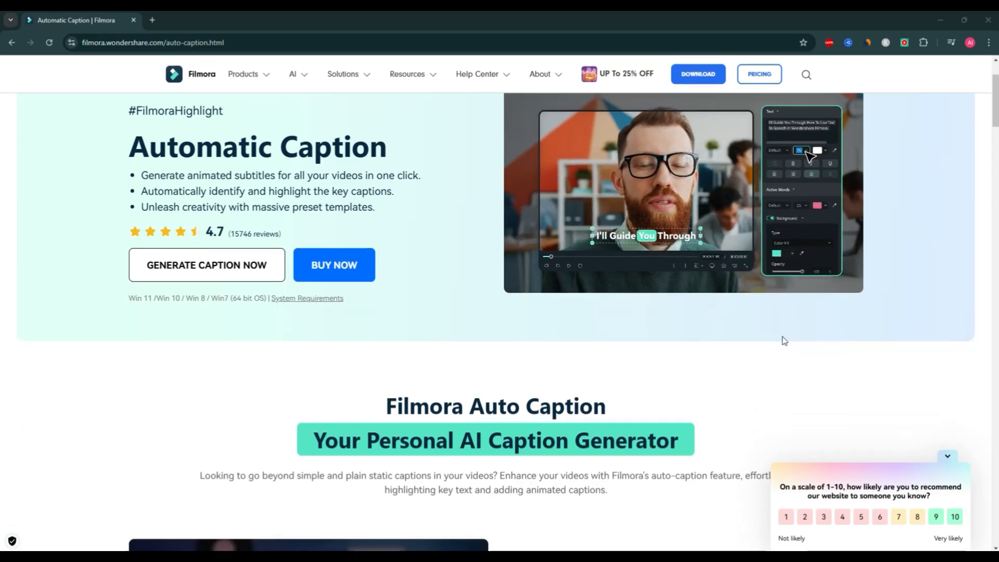
{"action": "scroll", "coordinate": [785, 341], "scroll_direction": "down", "scroll_amount": 2}
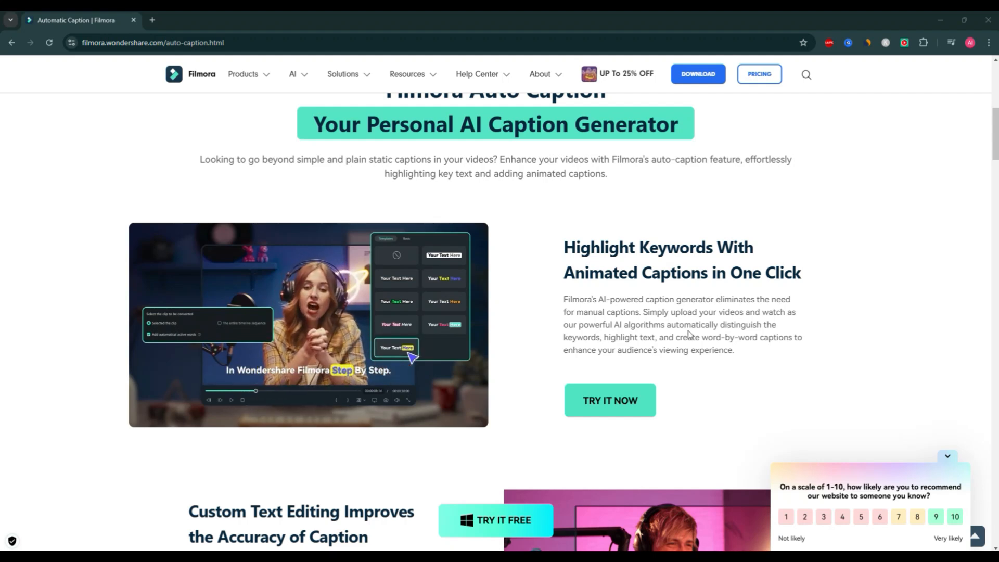
{"action": "scroll", "coordinate": [712, 332], "scroll_direction": "down", "scroll_amount": 2}
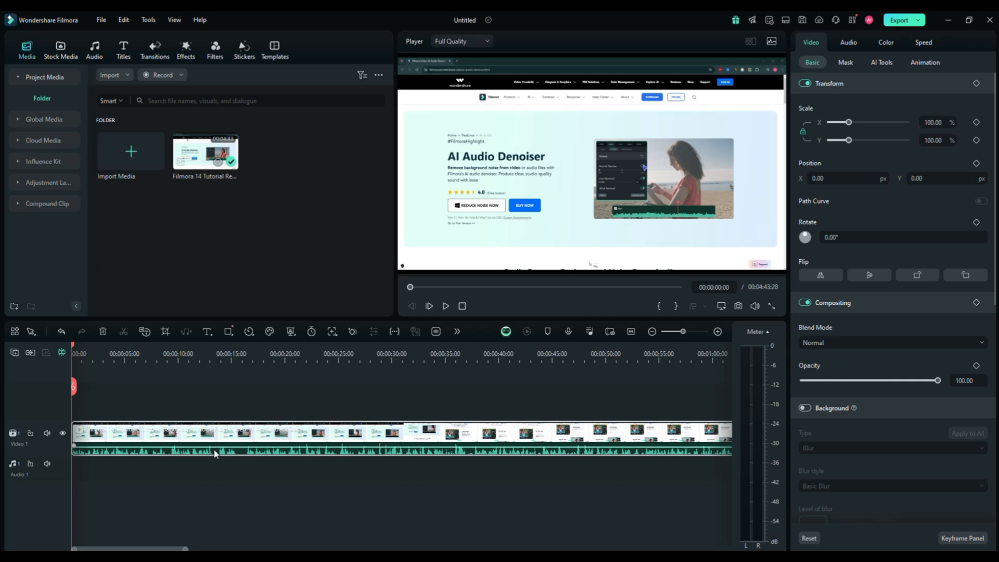
{"action": "right_click", "coordinate": [192, 445]}
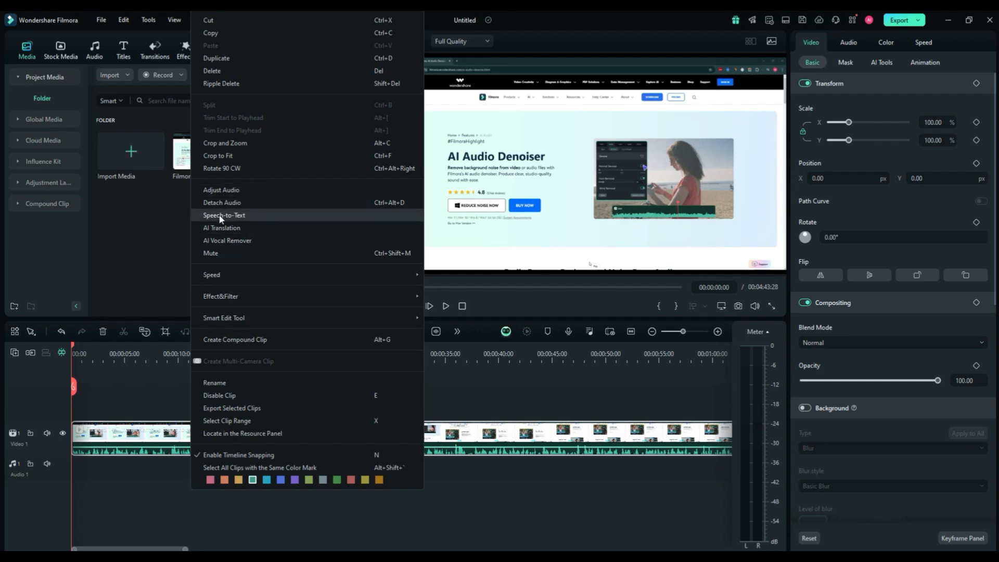
{"action": "left_click", "coordinate": [159, 253]}
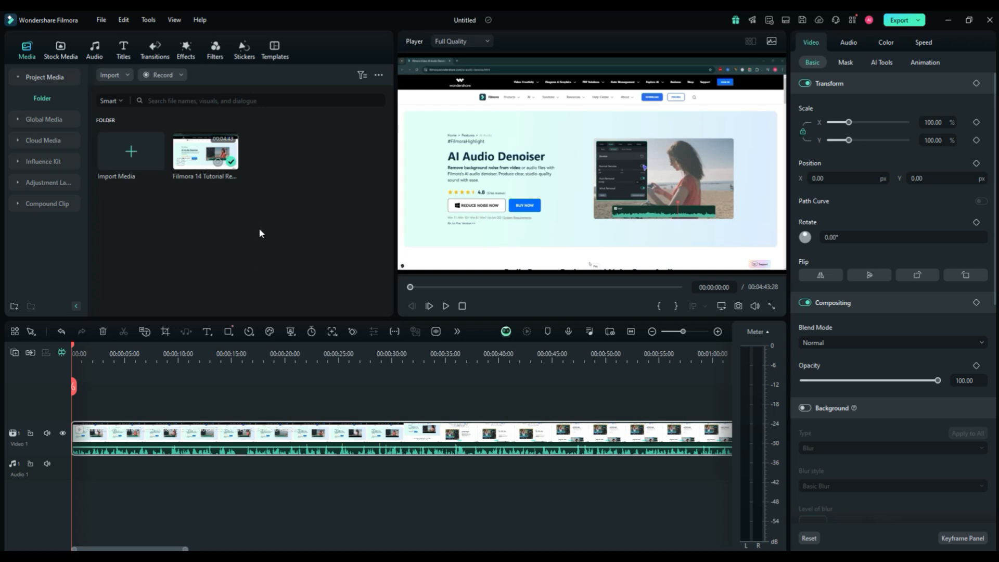
{"action": "left_click", "coordinate": [124, 57]}
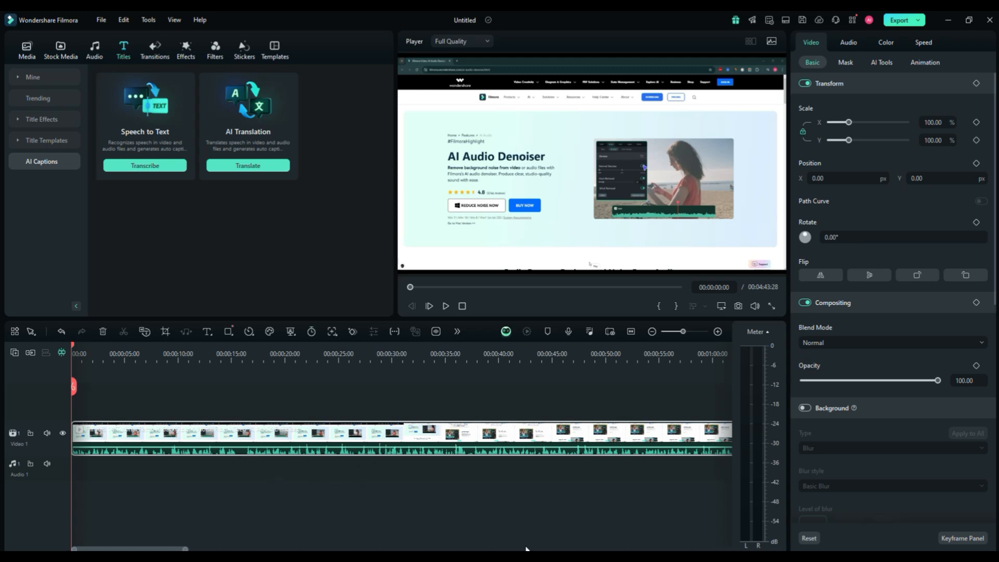
Open the Speech-to-Text settings for the timeline video clip and keep English (US) as the audio language.
{"action": "right_click", "coordinate": [216, 450]}
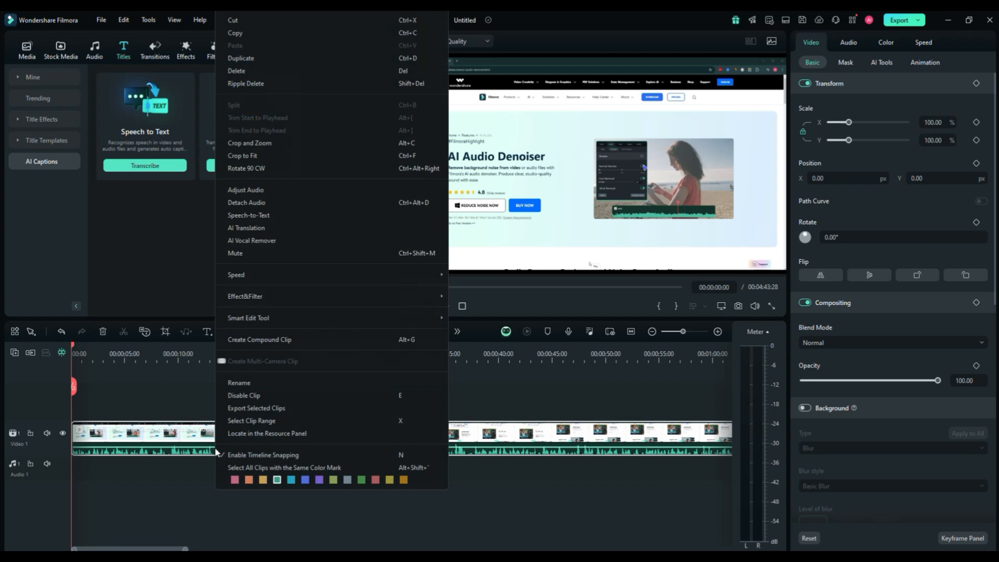
{"action": "left_click", "coordinate": [255, 218]}
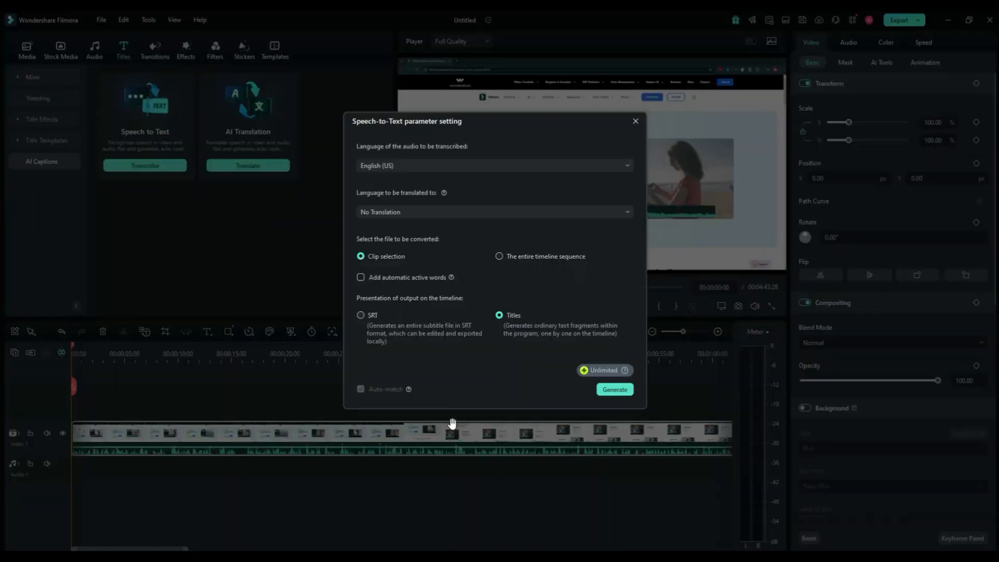
{"action": "left_click", "coordinate": [402, 164]}
{"action": "scroll", "coordinate": [464, 228], "scroll_direction": "down", "scroll_amount": 3}
{"action": "scroll", "coordinate": [470, 230], "scroll_direction": "up", "scroll_amount": 1}
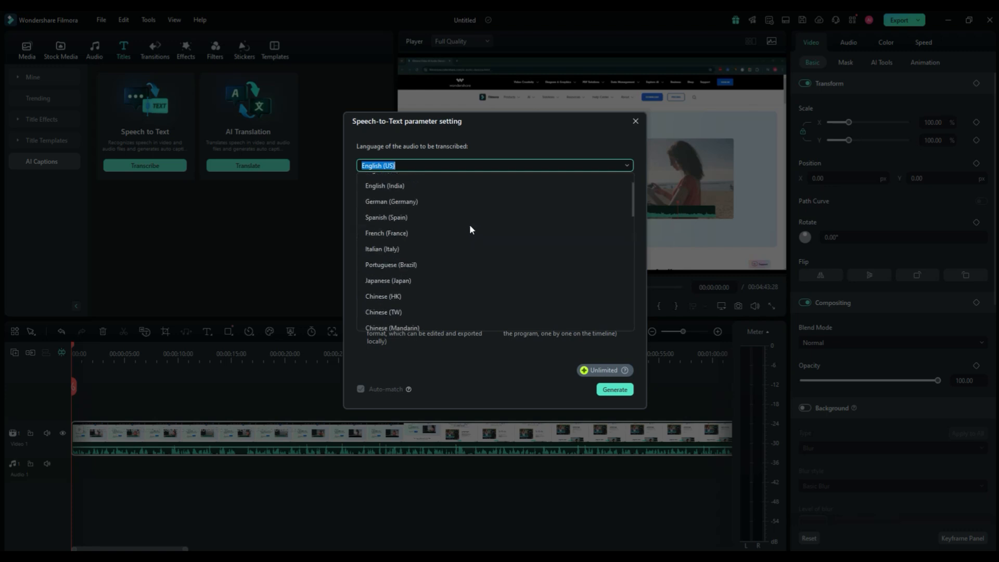
{"action": "scroll", "coordinate": [471, 229], "scroll_direction": "up", "scroll_amount": 3}
{"action": "left_click", "coordinate": [526, 152]}
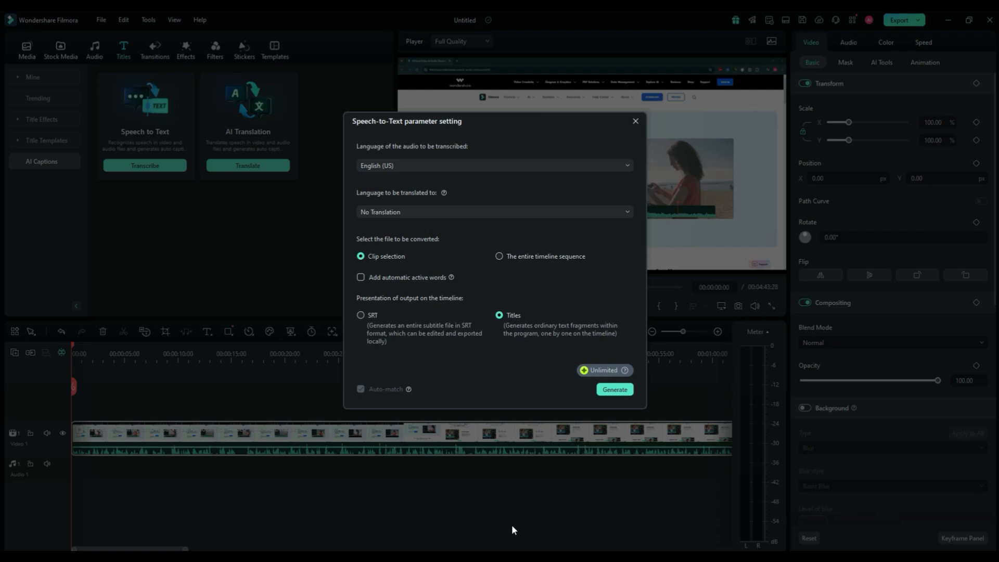
Generate captions as Titles for the entire timeline sequence, with No Translation and automatic active words enabled.
{"action": "left_click", "coordinate": [453, 214]}
{"action": "left_click", "coordinate": [495, 227]}
{"action": "left_click", "coordinate": [361, 316]}
{"action": "left_click", "coordinate": [499, 316]}
{"action": "left_click", "coordinate": [614, 389]}
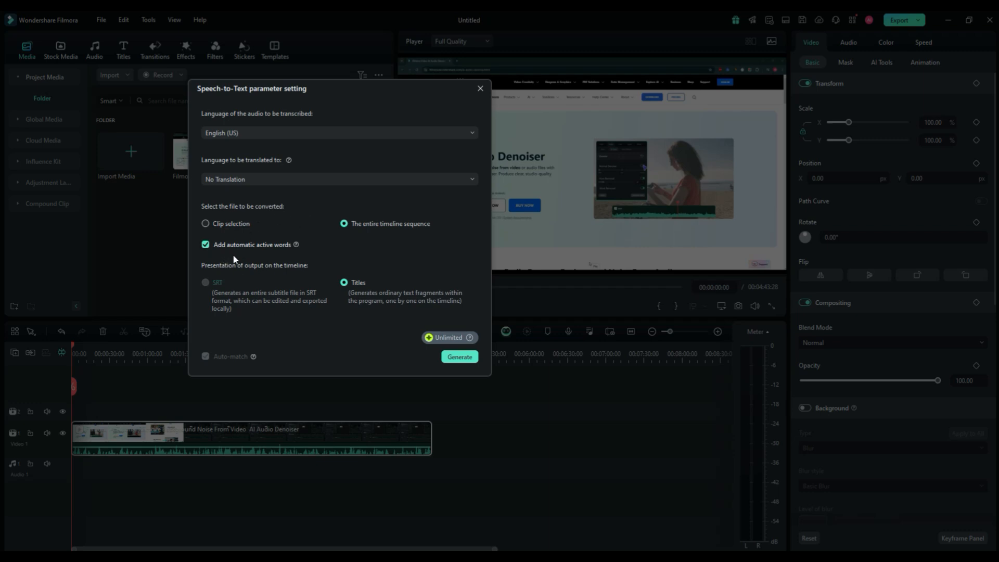
{"action": "left_click", "coordinate": [207, 245]}
{"action": "left_click", "coordinate": [206, 245]}
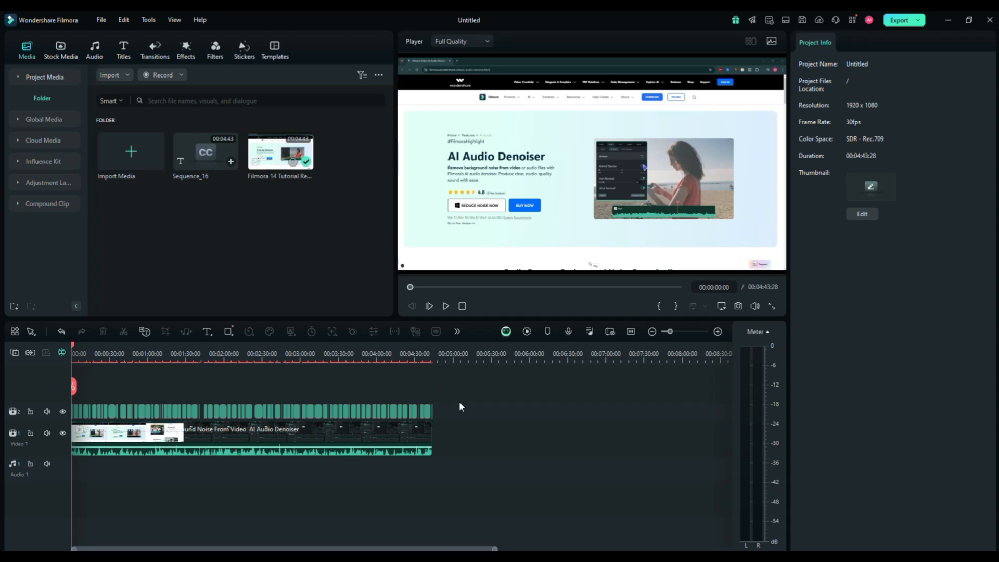
Select all caption clips on the timeline and give them the template with black "YOUR" on a yellow background.
{"action": "left_click_drag", "start_coordinate": [458, 401], "coordinate": [70, 415]}
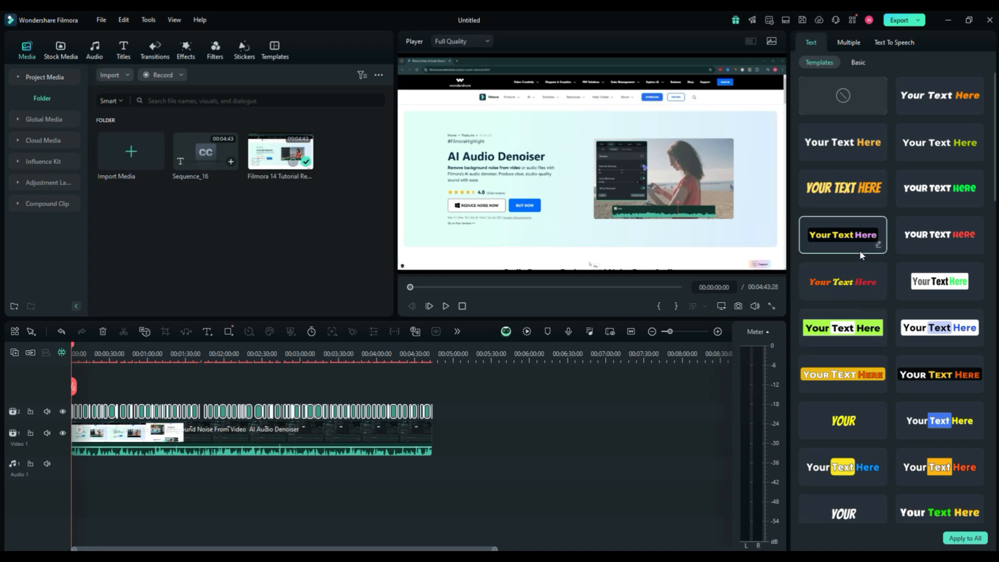
{"action": "left_click", "coordinate": [856, 63]}
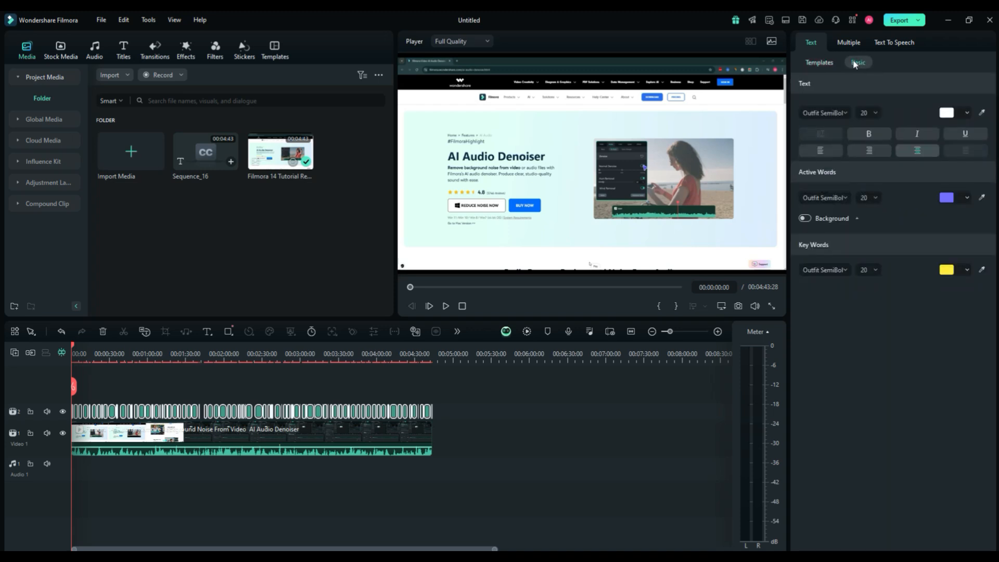
{"action": "left_click", "coordinate": [811, 63]}
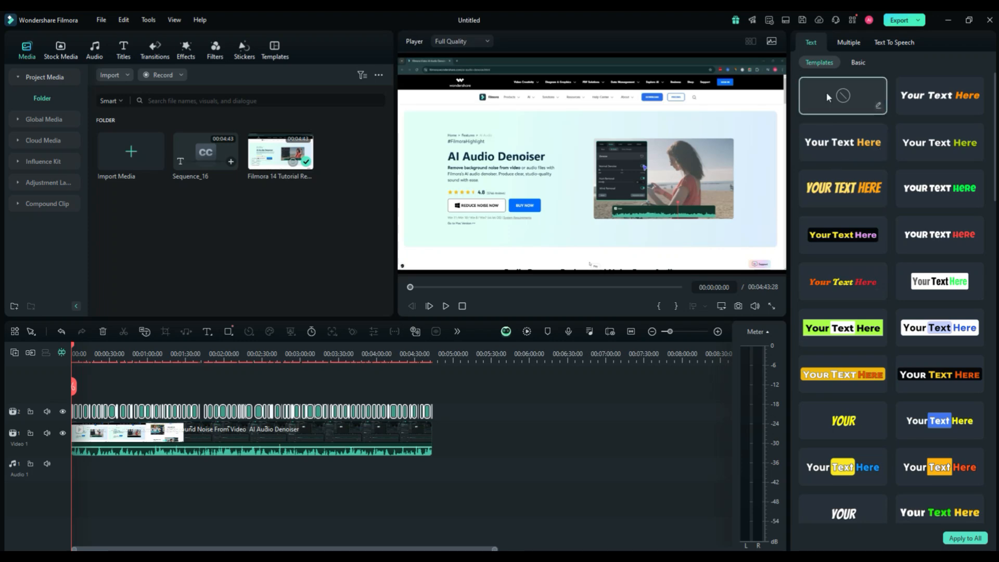
{"action": "scroll", "coordinate": [866, 211], "scroll_direction": "down", "scroll_amount": 3}
{"action": "scroll", "coordinate": [866, 216], "scroll_direction": "down", "scroll_amount": 5}
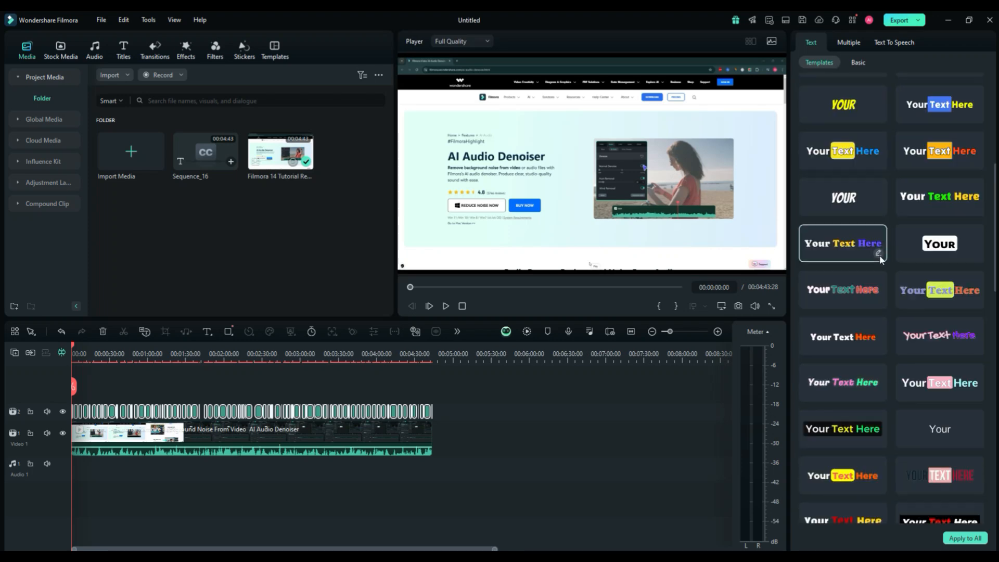
{"action": "scroll", "coordinate": [909, 308], "scroll_direction": "down", "scroll_amount": 3}
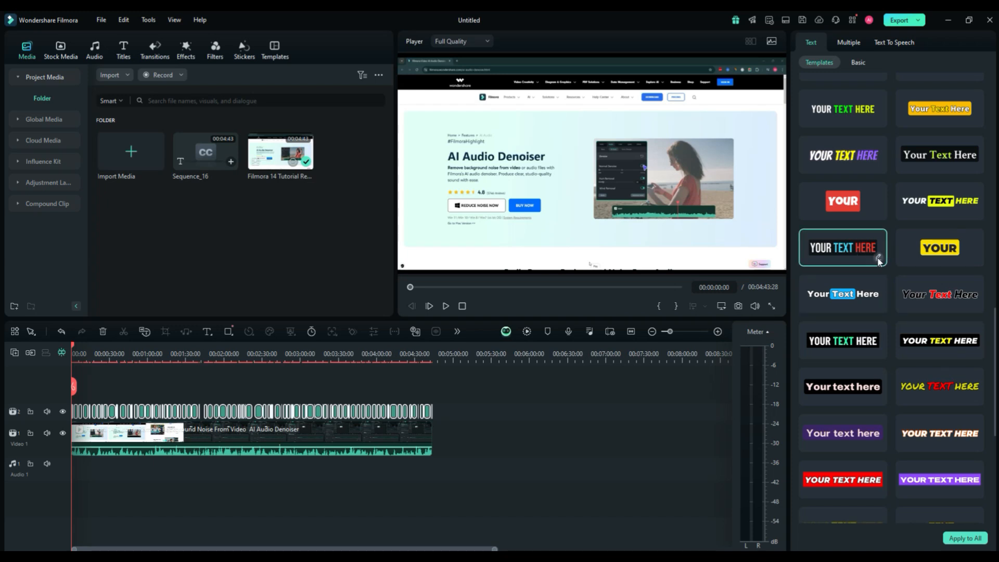
{"action": "left_click", "coordinate": [937, 250]}
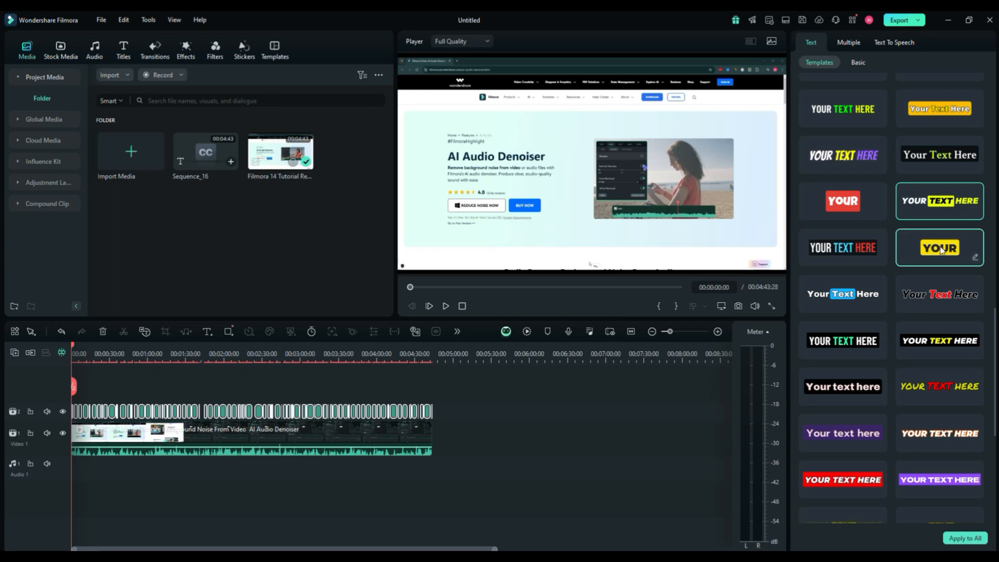
{"action": "left_click", "coordinate": [975, 258]}
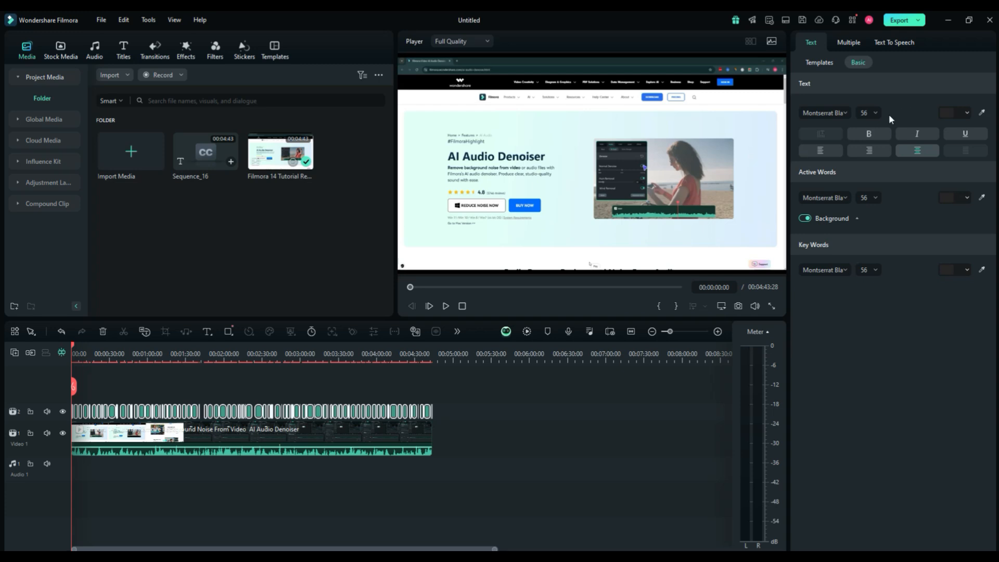
Preview the start of the captioned video and set the caption text size to 20.
{"action": "left_click", "coordinate": [446, 307]}
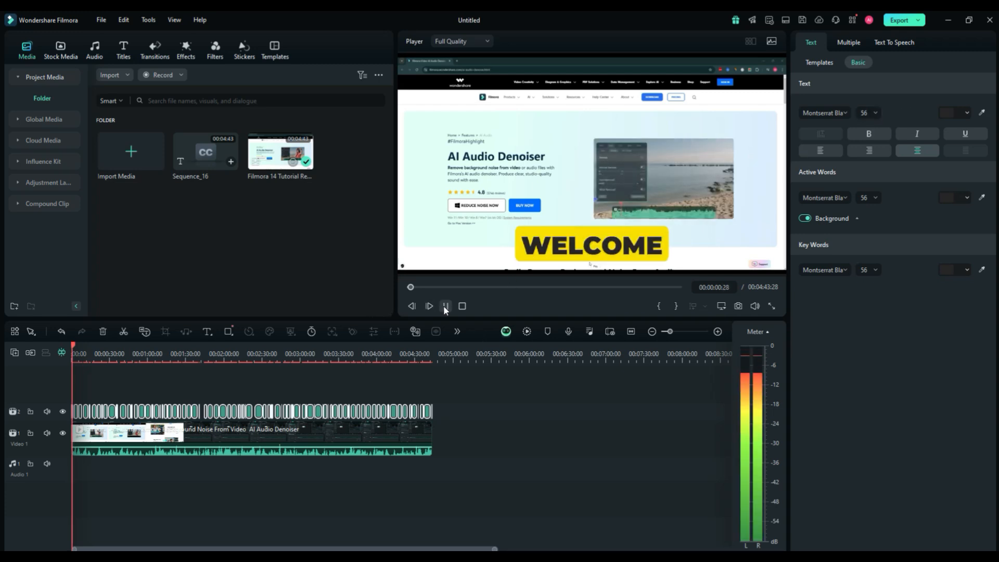
{"action": "left_click", "coordinate": [446, 307]}
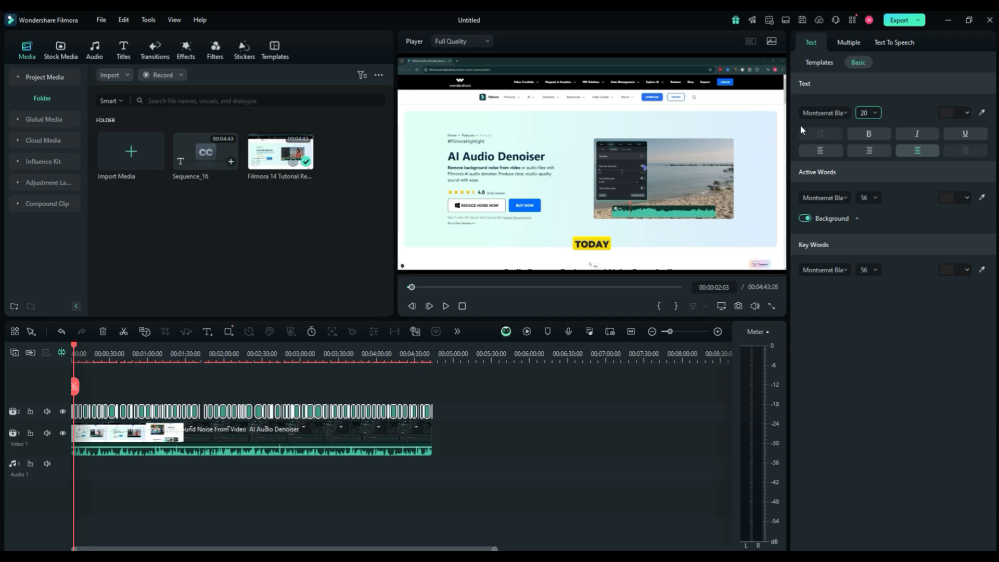
{"action": "left_click", "coordinate": [594, 254]}
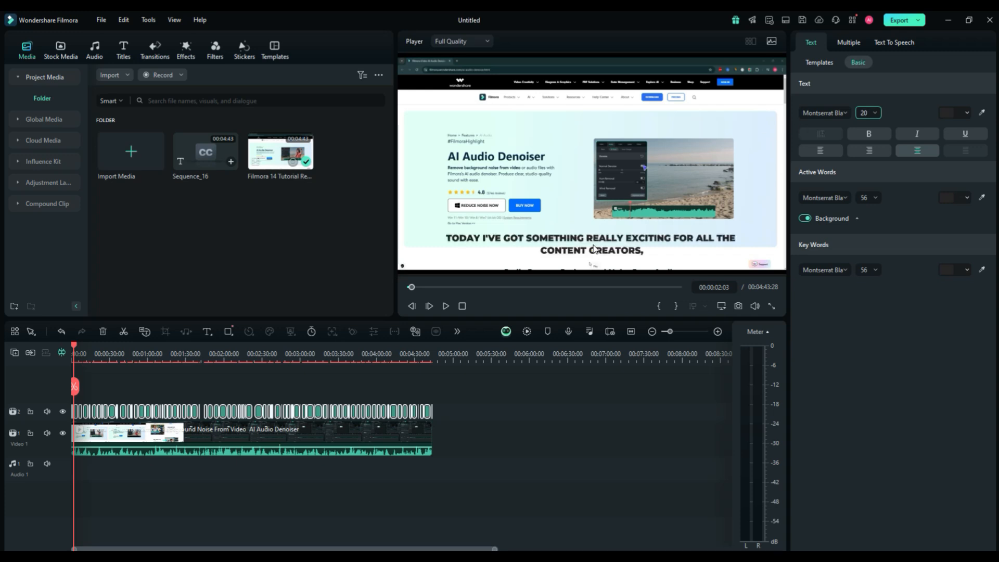
Move the "Today I've got something really exciting" caption up over the heading and back to the lower part of the frame.
{"action": "left_click_drag", "start_coordinate": [593, 245], "coordinate": [582, 141]}
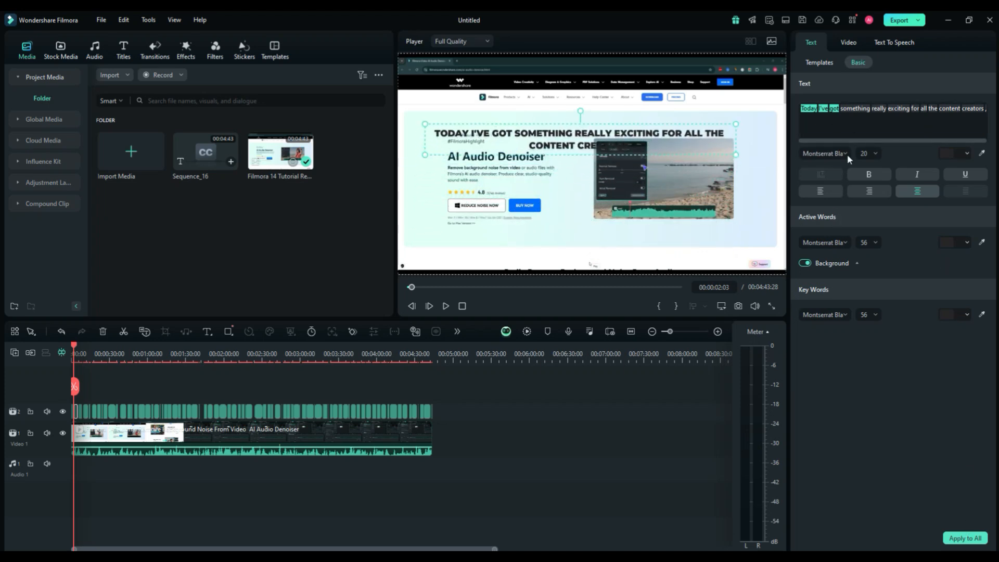
{"action": "left_click", "coordinate": [859, 118]}
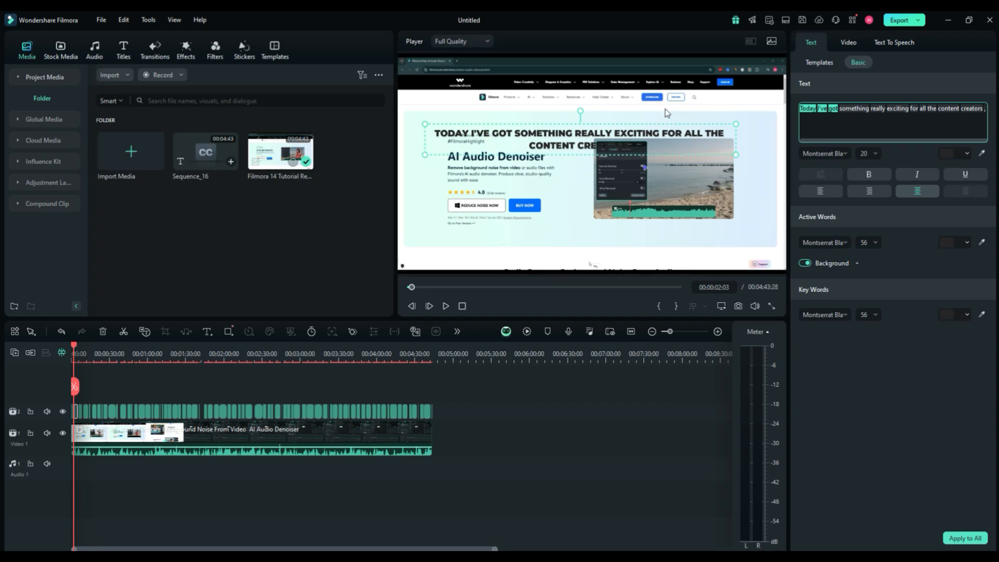
{"action": "left_click_drag", "start_coordinate": [598, 137], "coordinate": [612, 231]}
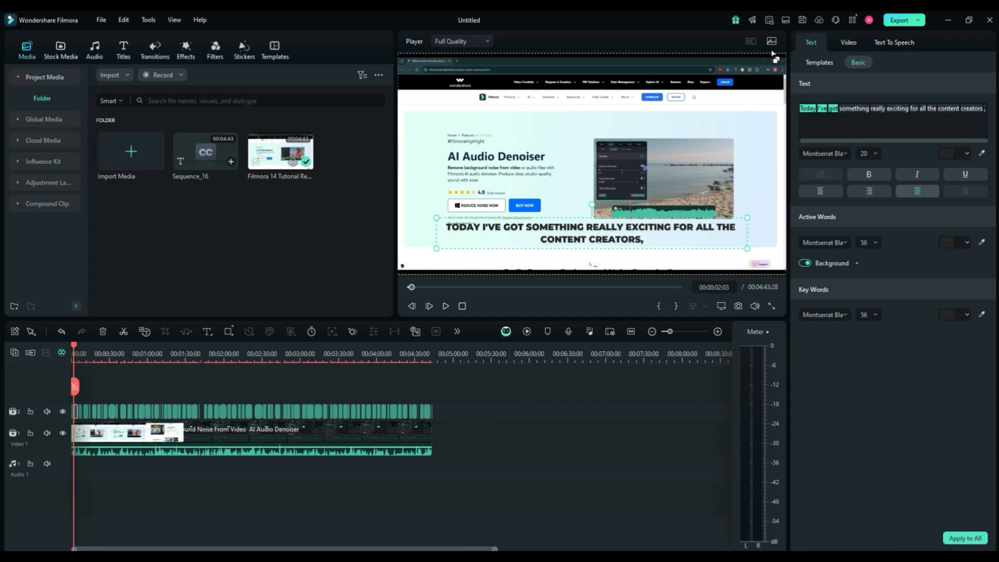
Apply the edited caption's yellow "YOUR" template style and text settings to all captions.
{"action": "left_click", "coordinate": [825, 65]}
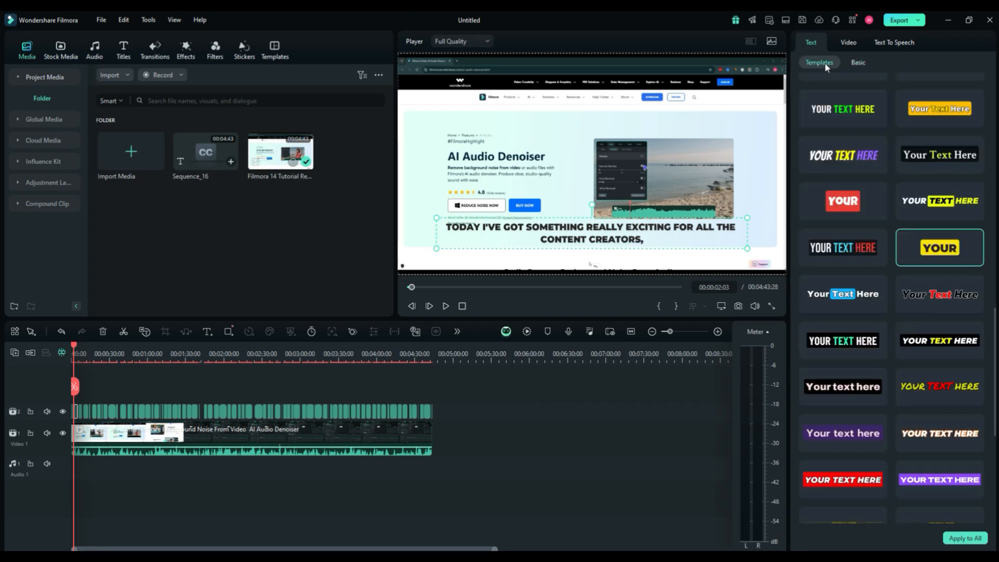
{"action": "left_click", "coordinate": [975, 258]}
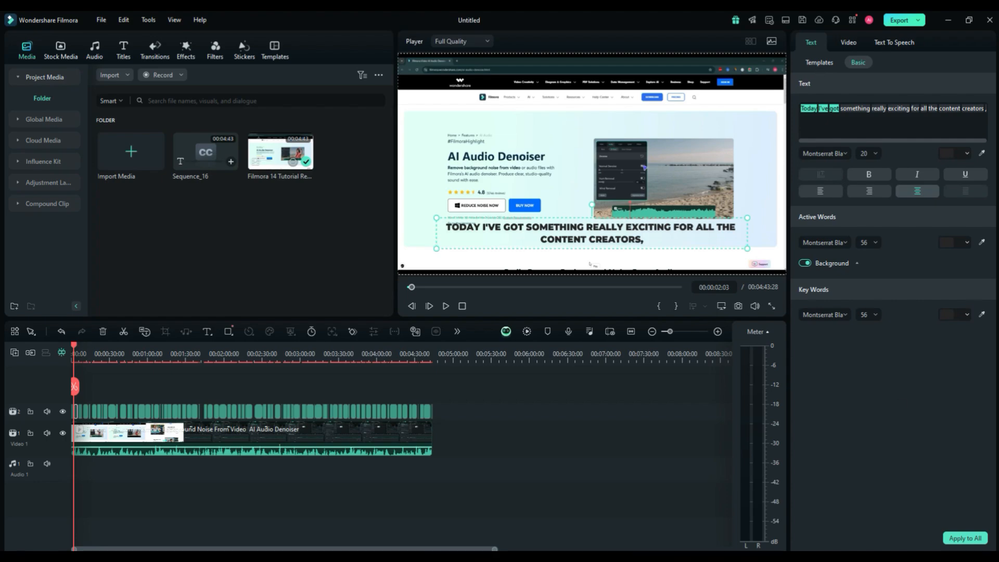
{"action": "left_click", "coordinate": [967, 538]}
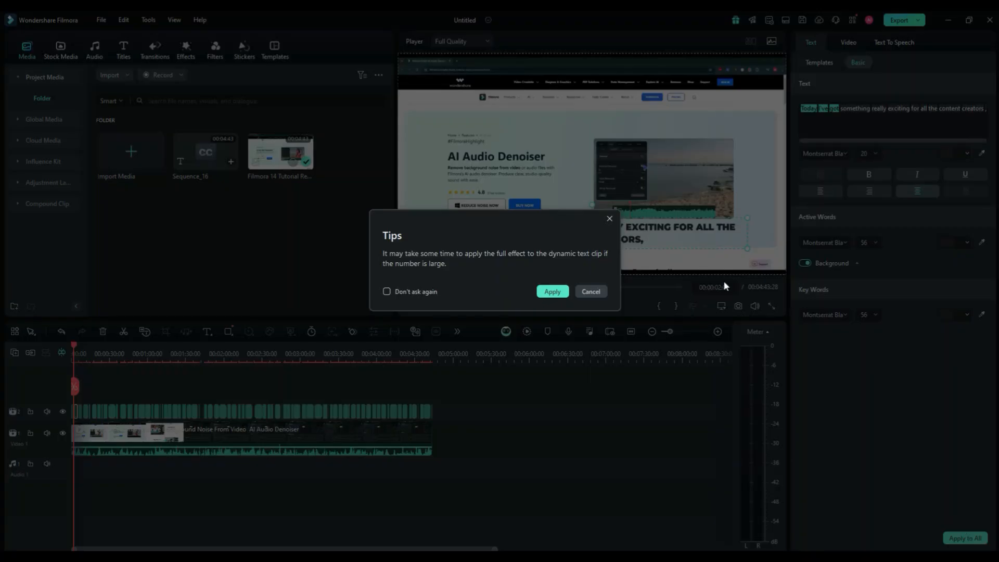
{"action": "left_click", "coordinate": [552, 291]}
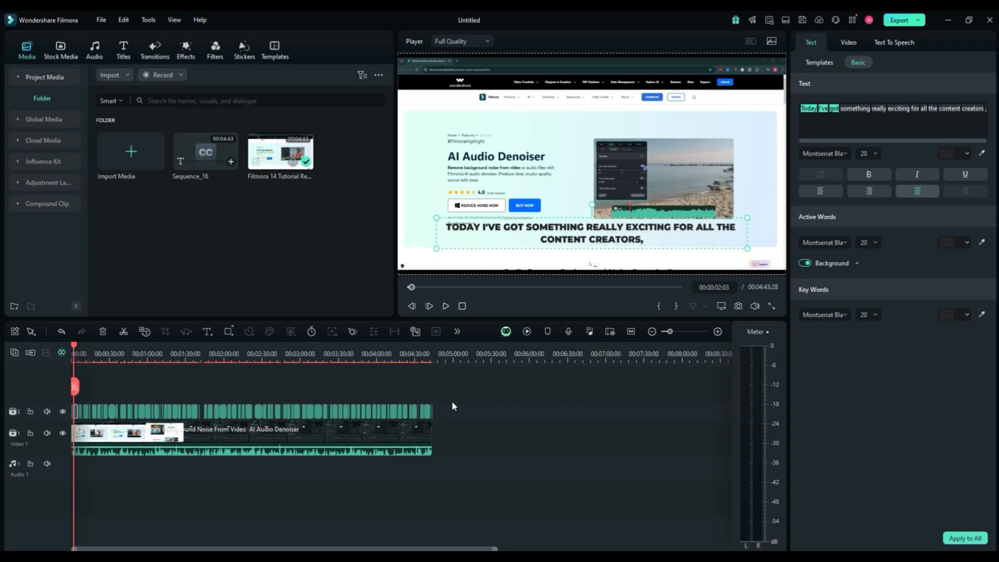
Reselect every caption clip on the timeline and apply the yellow "YOUR" template to all of them.
{"action": "left_click_drag", "start_coordinate": [458, 386], "coordinate": [62, 410]}
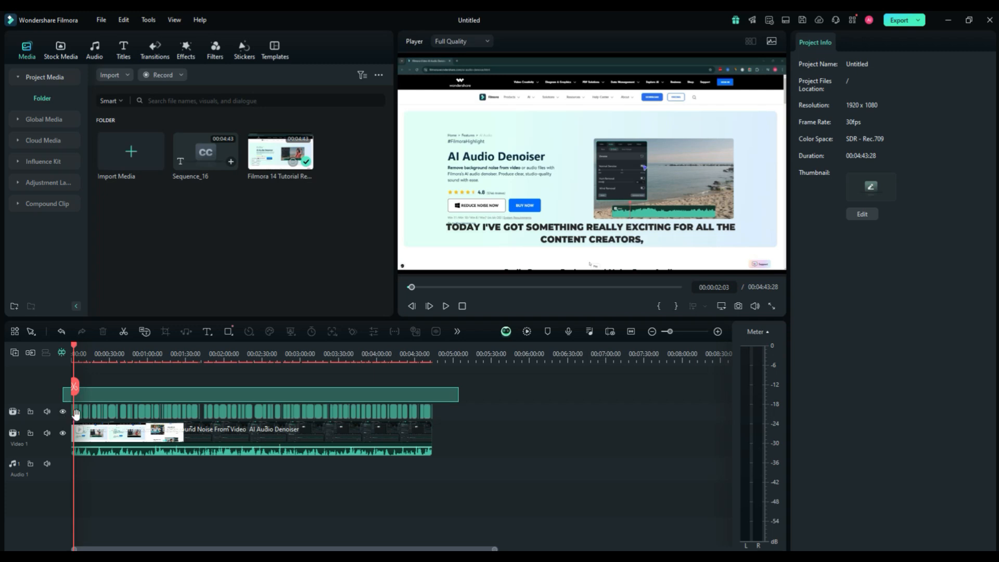
{"action": "left_click_drag", "start_coordinate": [75, 413], "coordinate": [75, 414]}
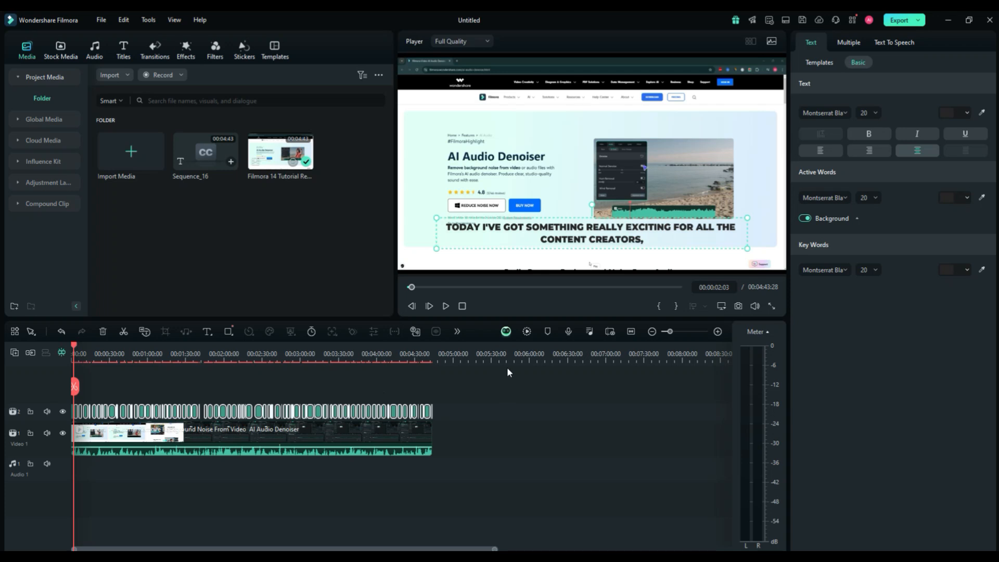
{"action": "left_click", "coordinate": [819, 63]}
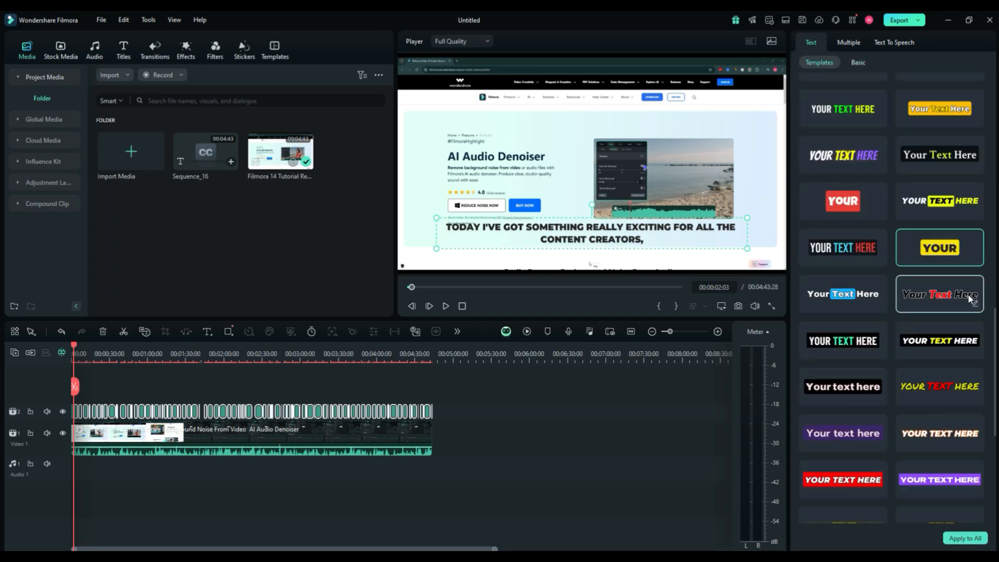
{"action": "left_click", "coordinate": [975, 259]}
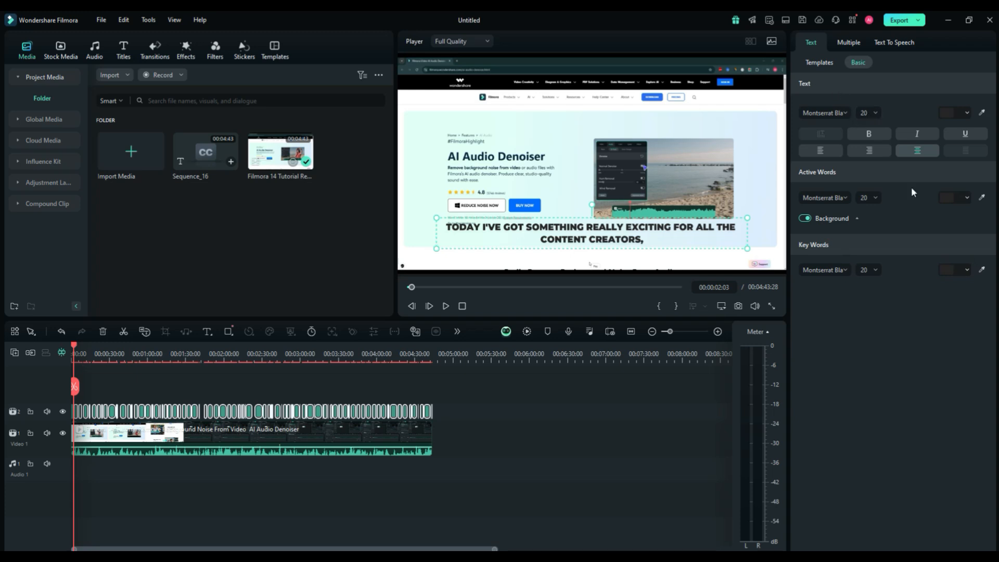
{"action": "left_click", "coordinate": [820, 62]}
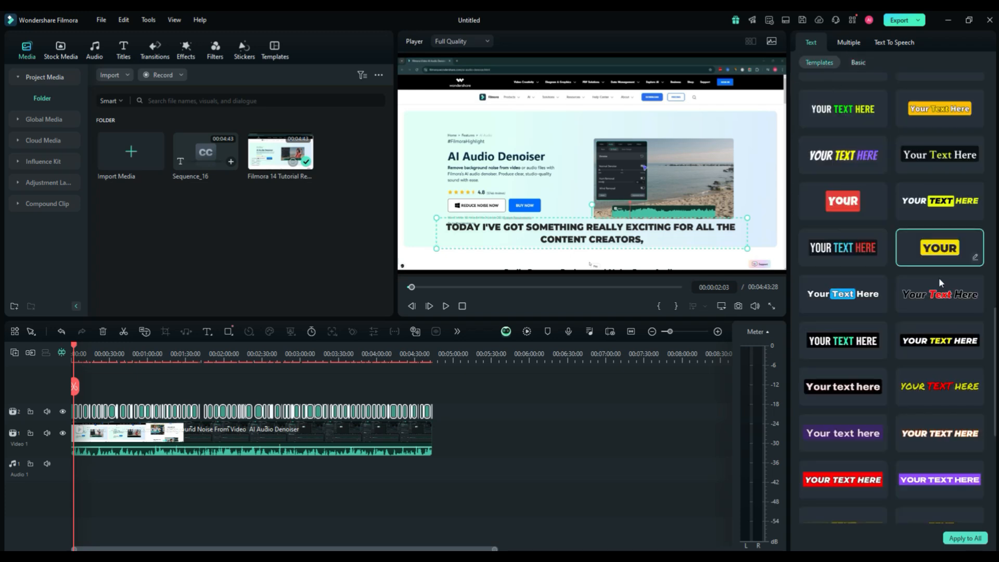
{"action": "left_click", "coordinate": [965, 538]}
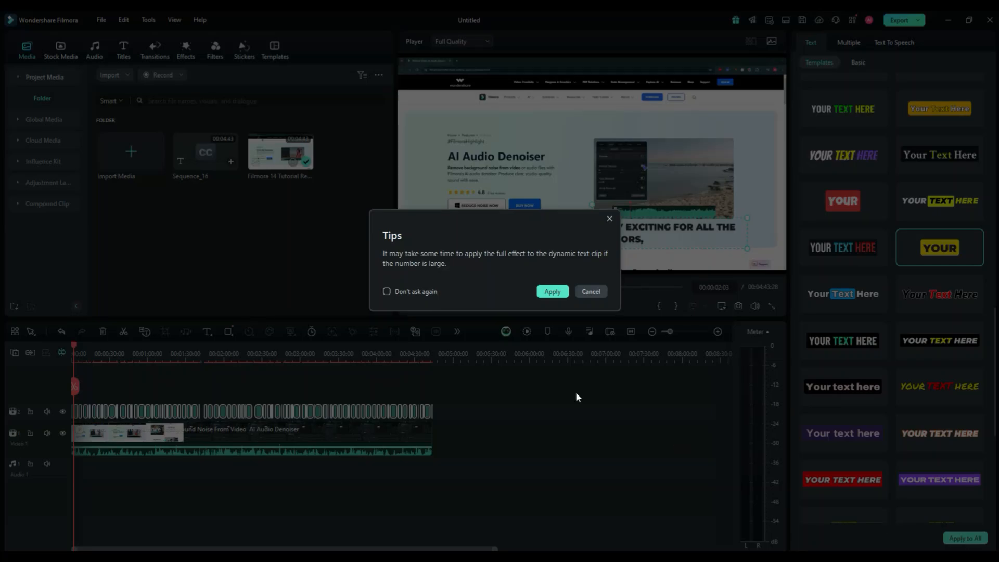
{"action": "left_click", "coordinate": [552, 292]}
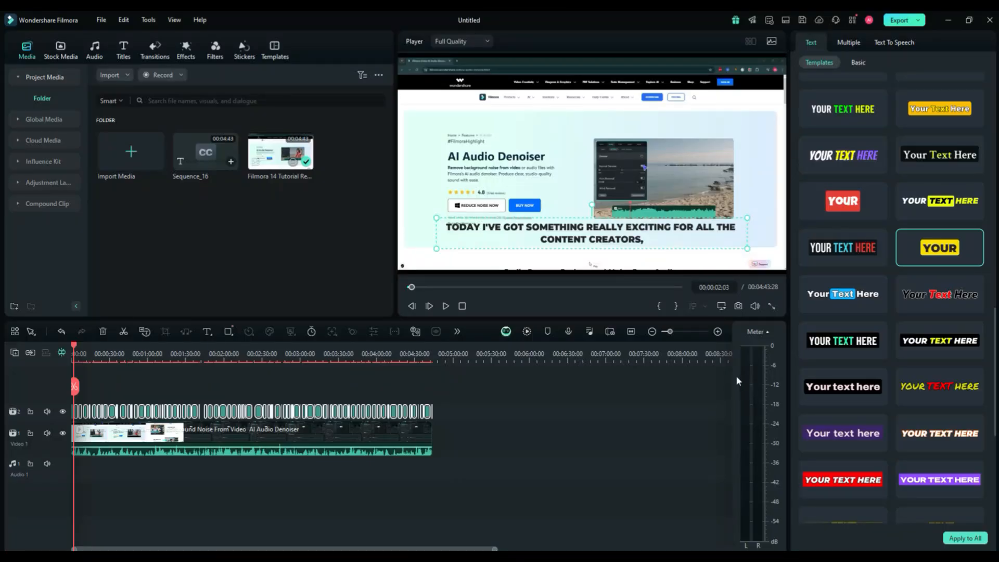
Play back the restyled captions in the player, muting the preview sound partway.
{"action": "left_click", "coordinate": [446, 306]}
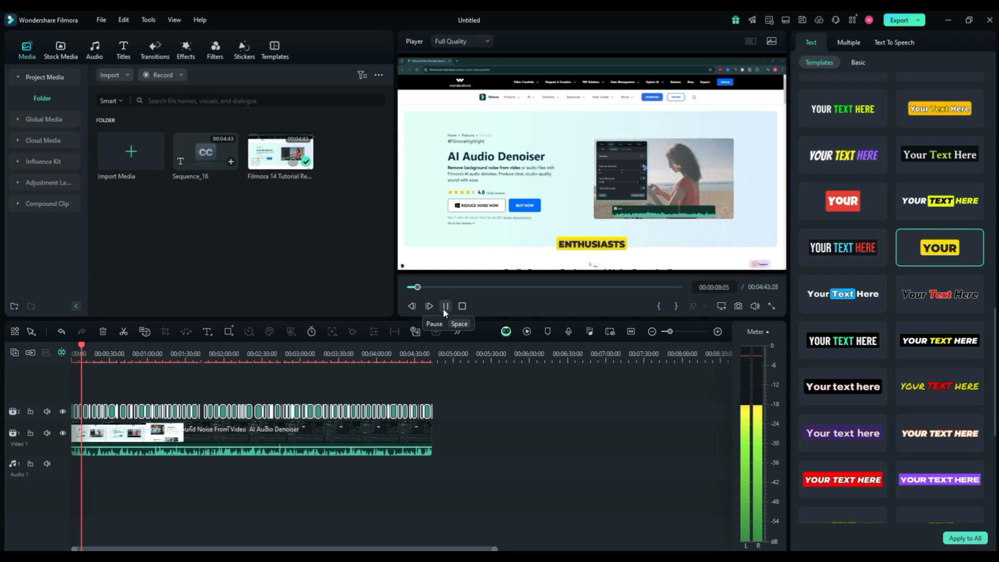
{"action": "left_click", "coordinate": [445, 307]}
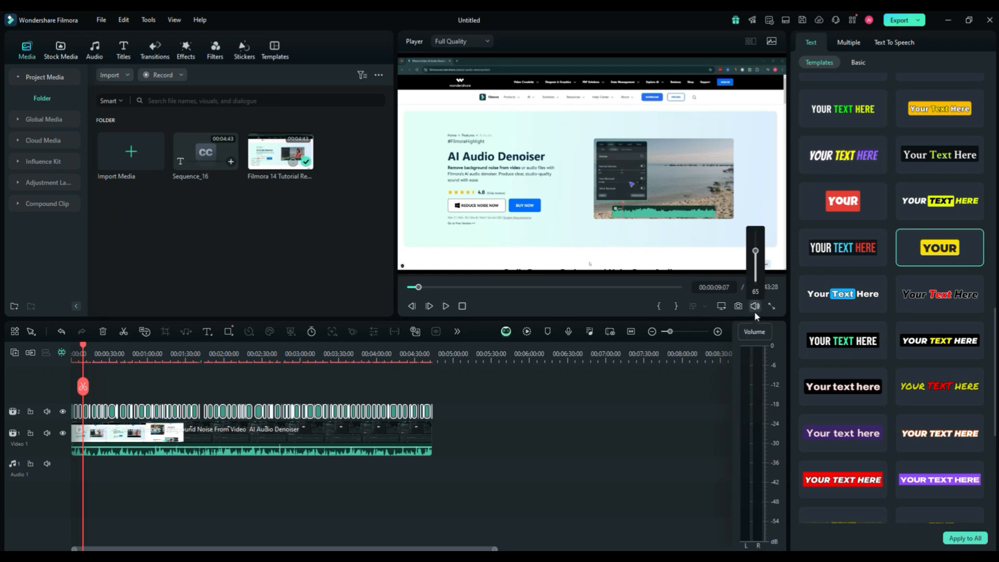
{"action": "left_click", "coordinate": [755, 307]}
{"action": "left_click", "coordinate": [446, 308]}
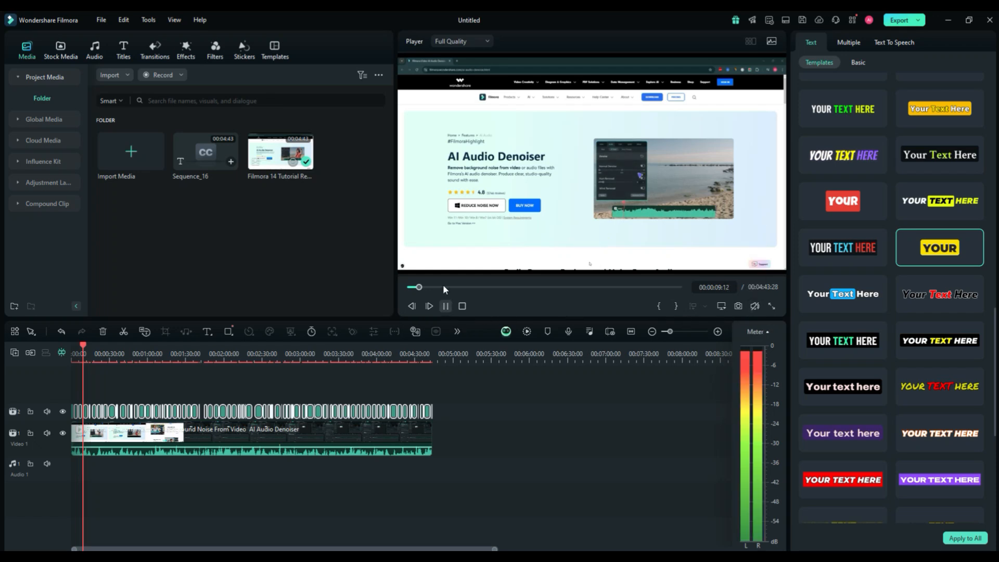